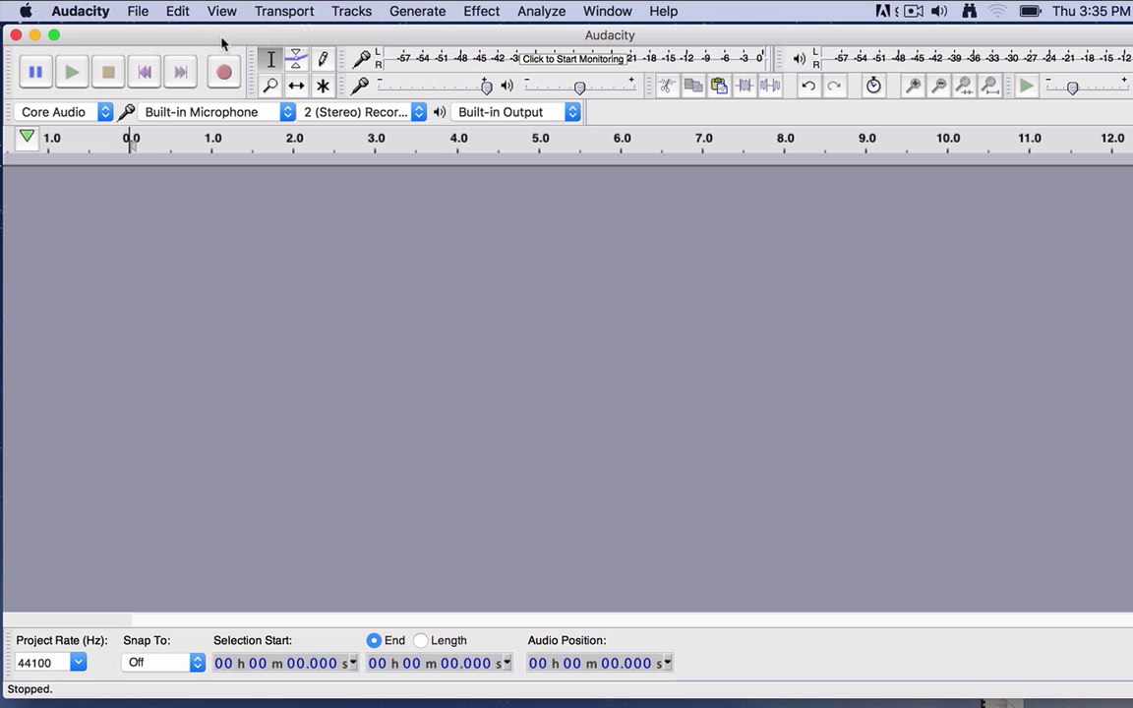
Step: Add a mono track and generate a 30-second sine tone on it at 440 Hz with amplitude 0.5
click(354, 12)
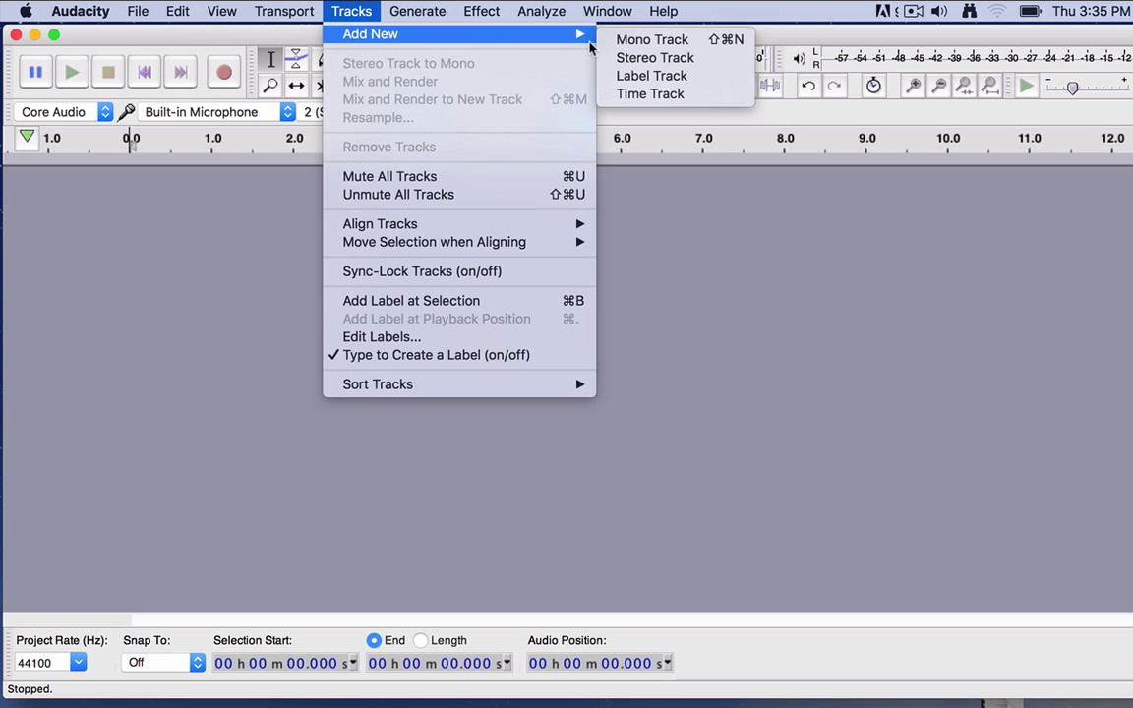
mouse_move(579, 38)
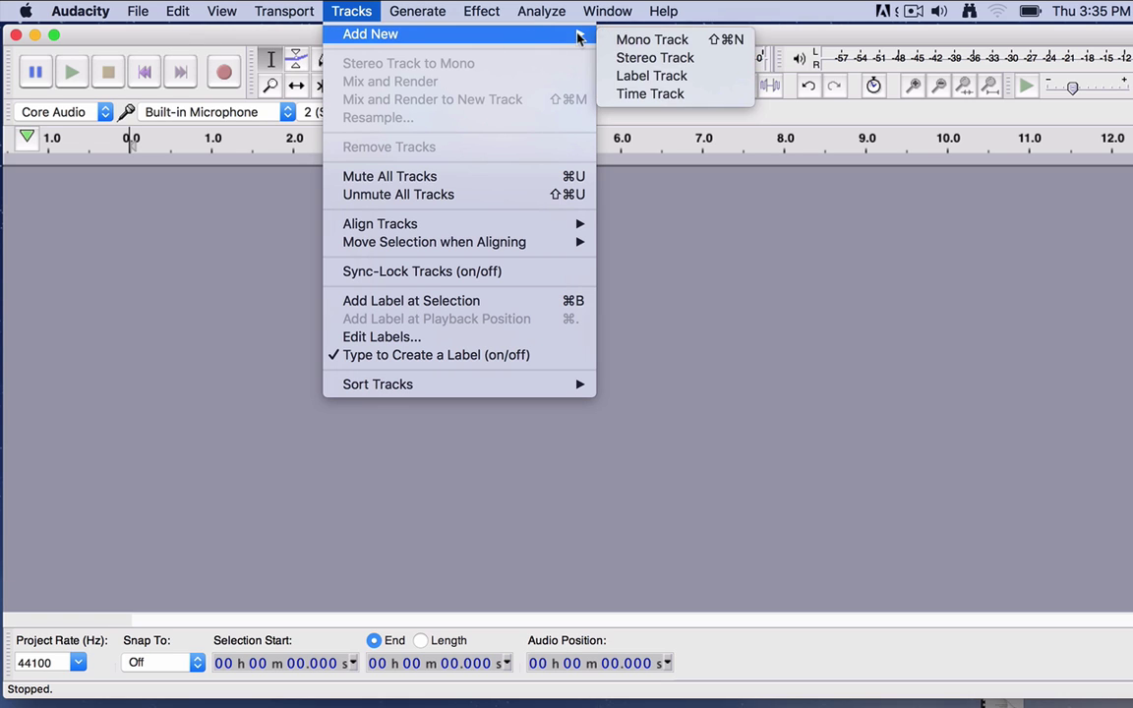
click(626, 41)
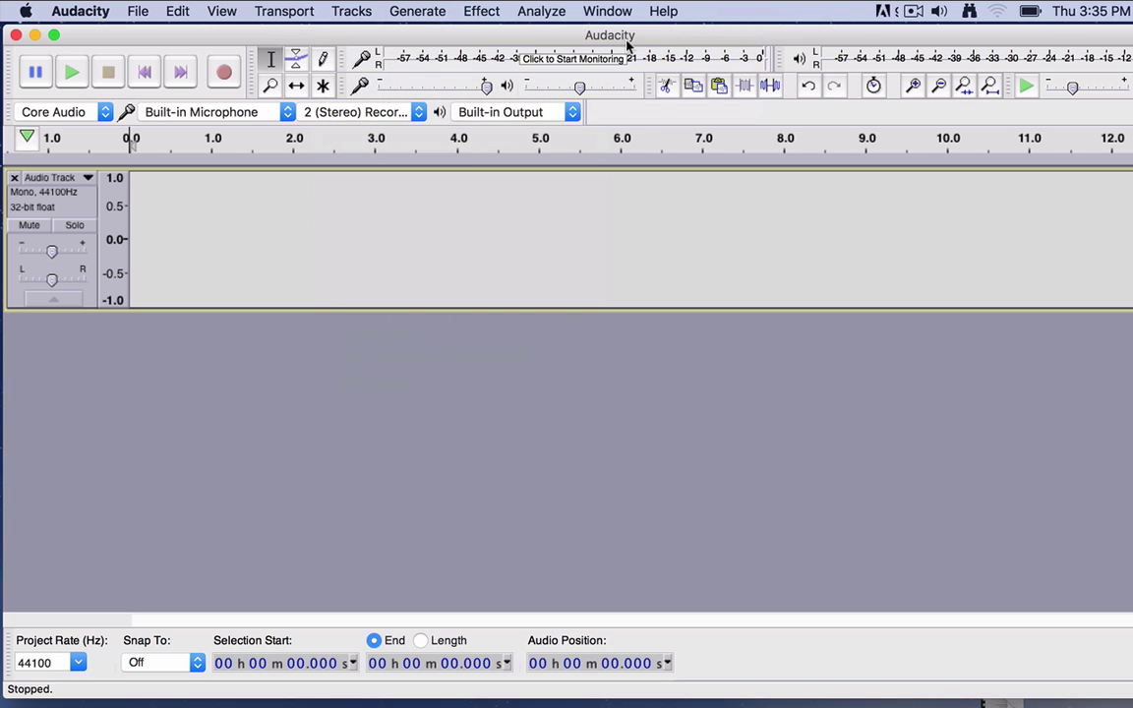
click(420, 13)
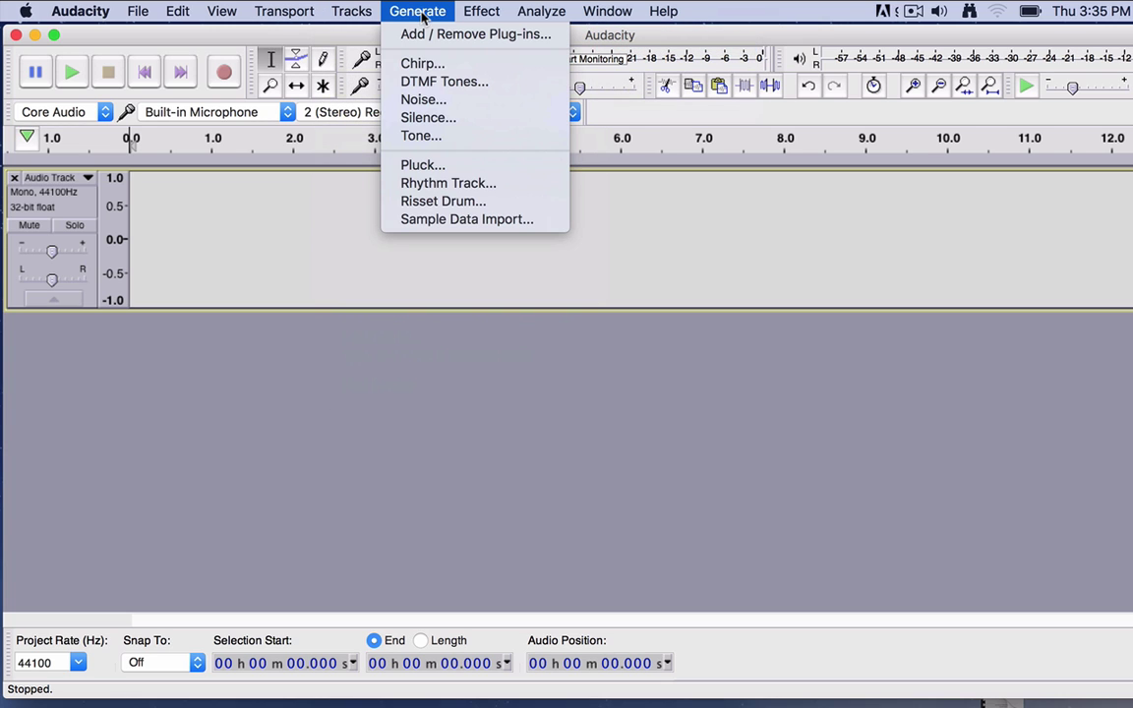
click(432, 136)
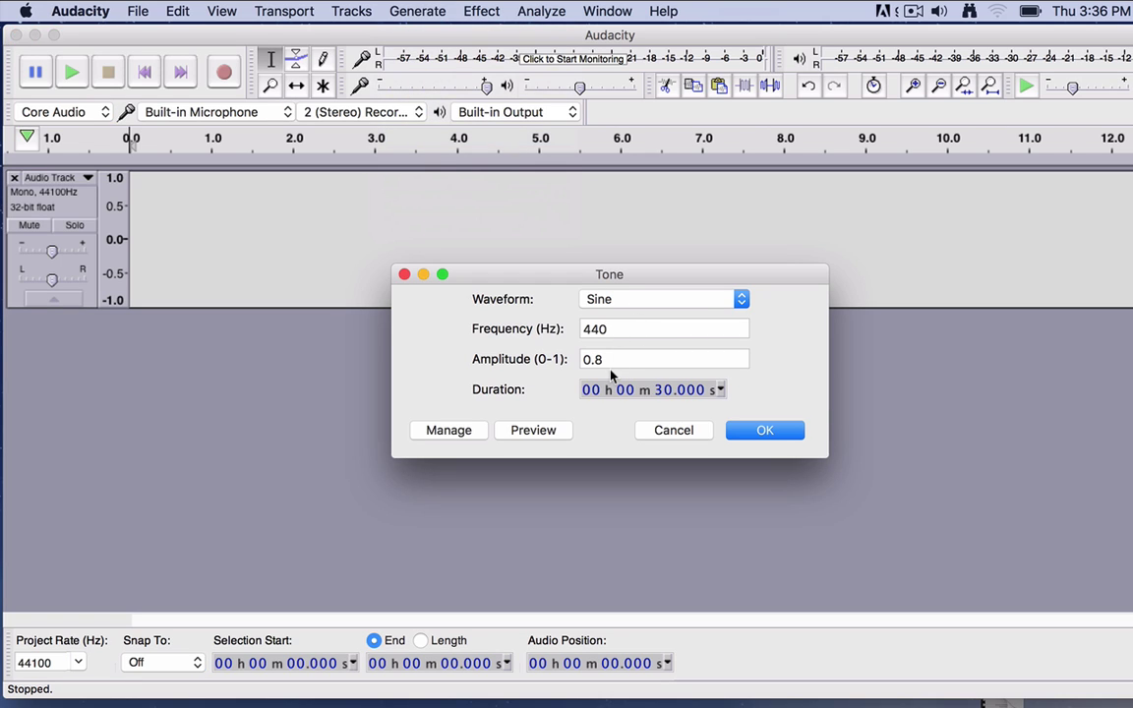
drag(596, 359, 632, 361)
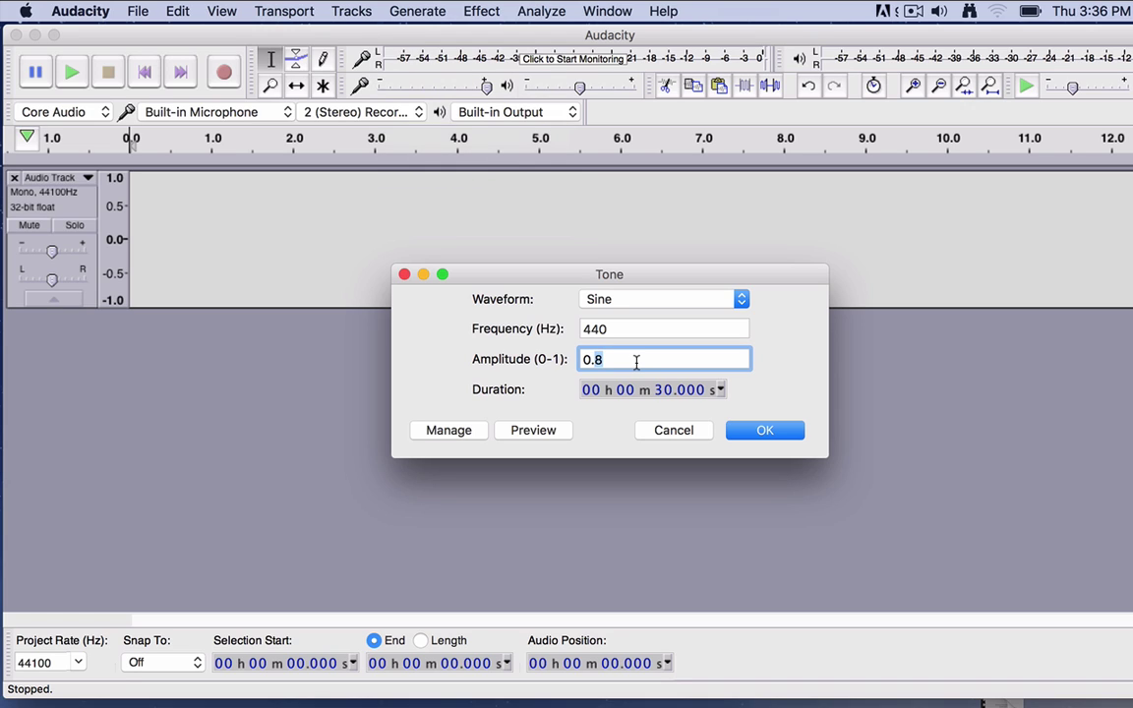
text(5)
click(760, 430)
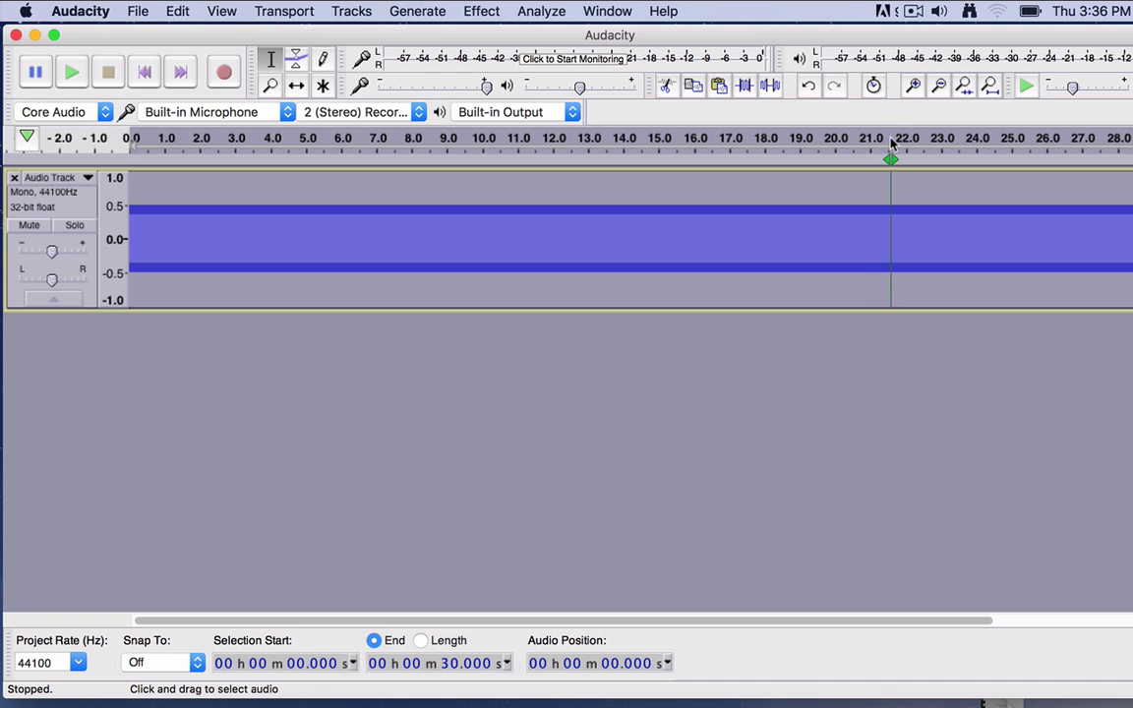
Step: Examine the 440 Hz tone's waveform at individual-cycle scale, then play about 5 seconds of it and pause
click(914, 86)
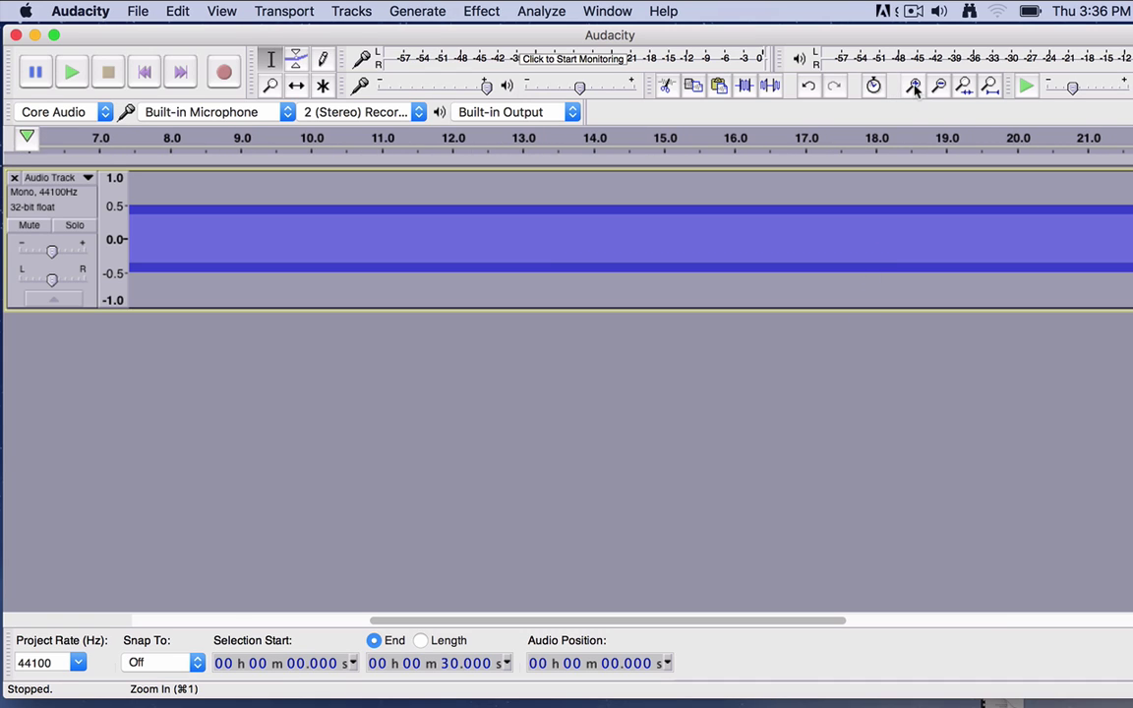
click(914, 87)
click(913, 87)
click(913, 87)
click(913, 87)
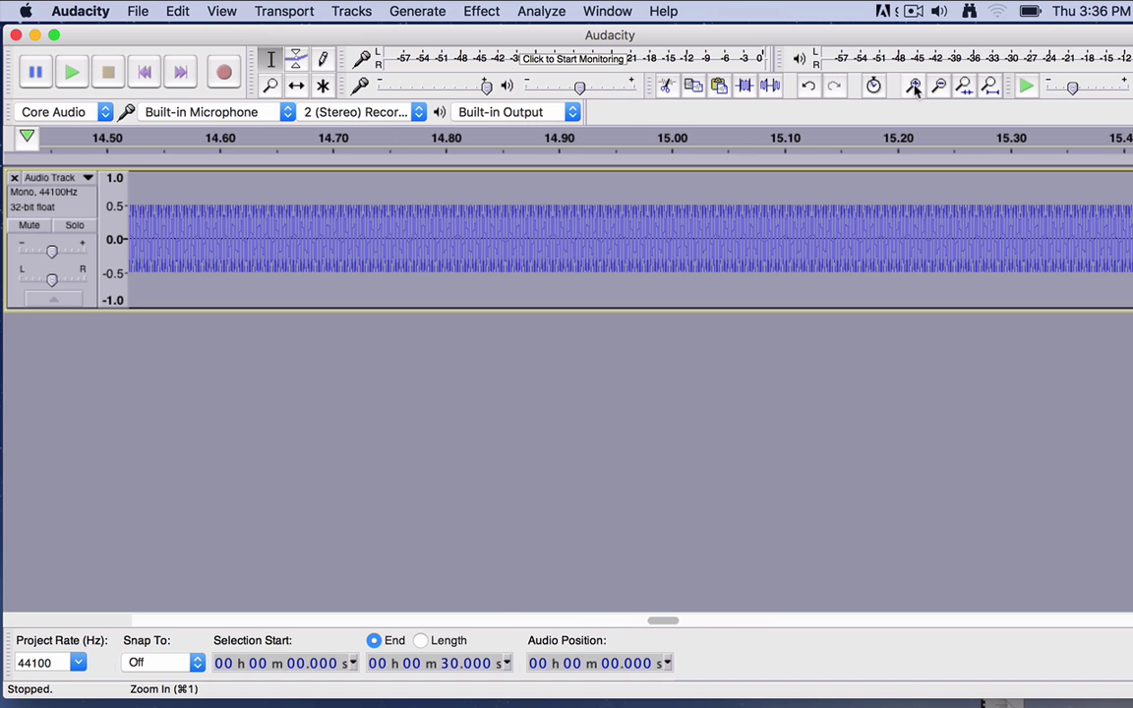
click(914, 86)
click(914, 87)
click(913, 87)
click(913, 87)
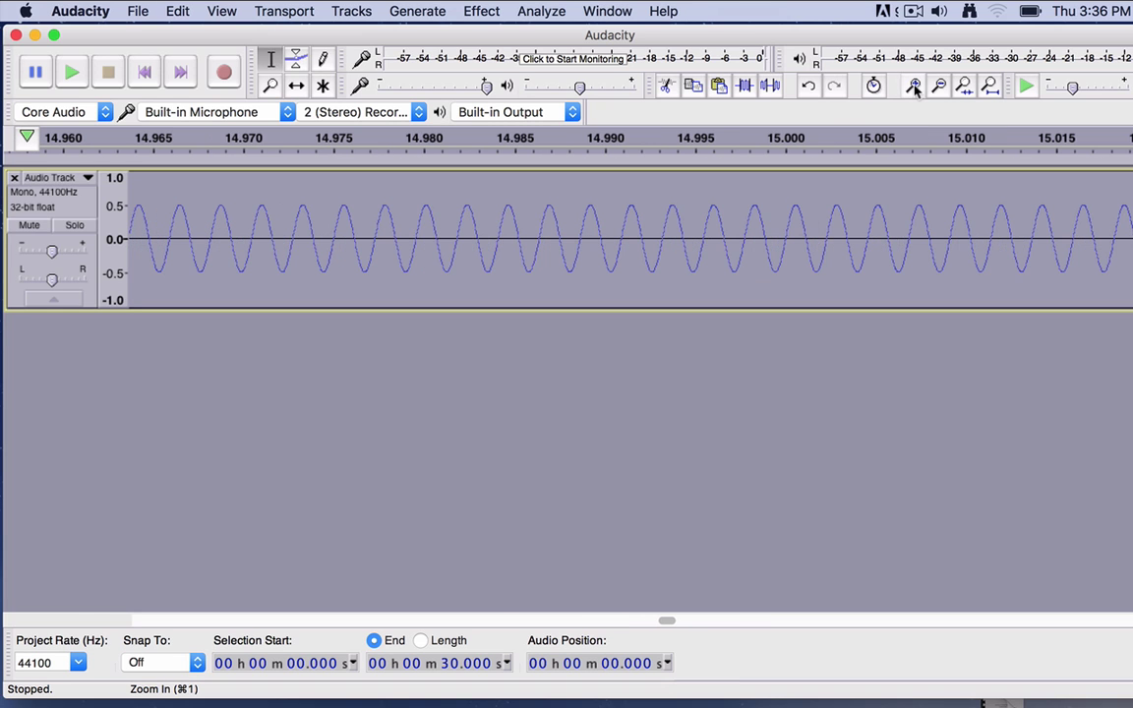
click(913, 86)
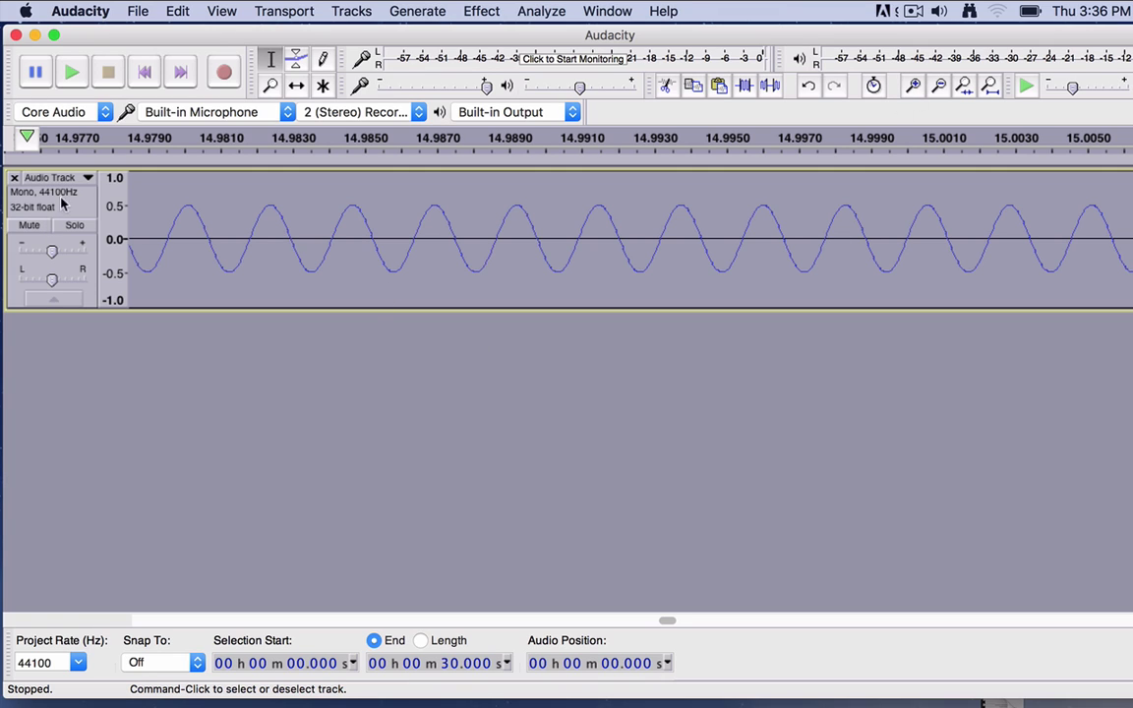
click(73, 76)
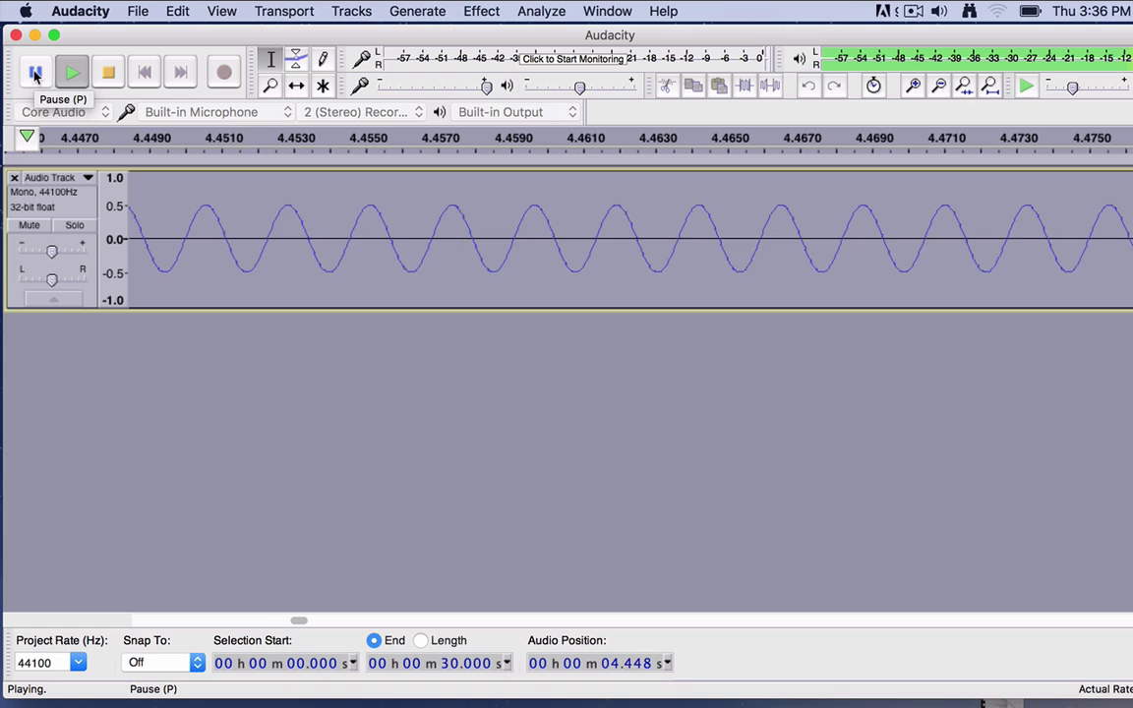
click(36, 74)
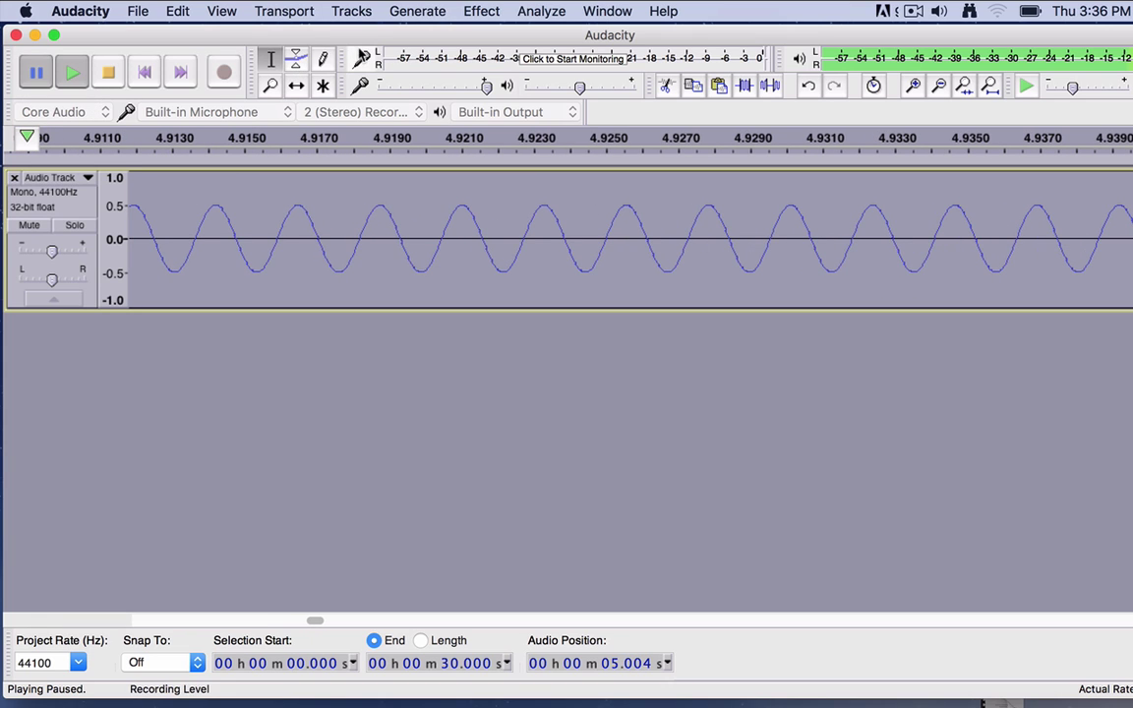
Step: Add a second mono track and generate a 30-second sine tone on it at 442 Hz with amplitude 0.5
click(354, 11)
mouse_move(399, 35)
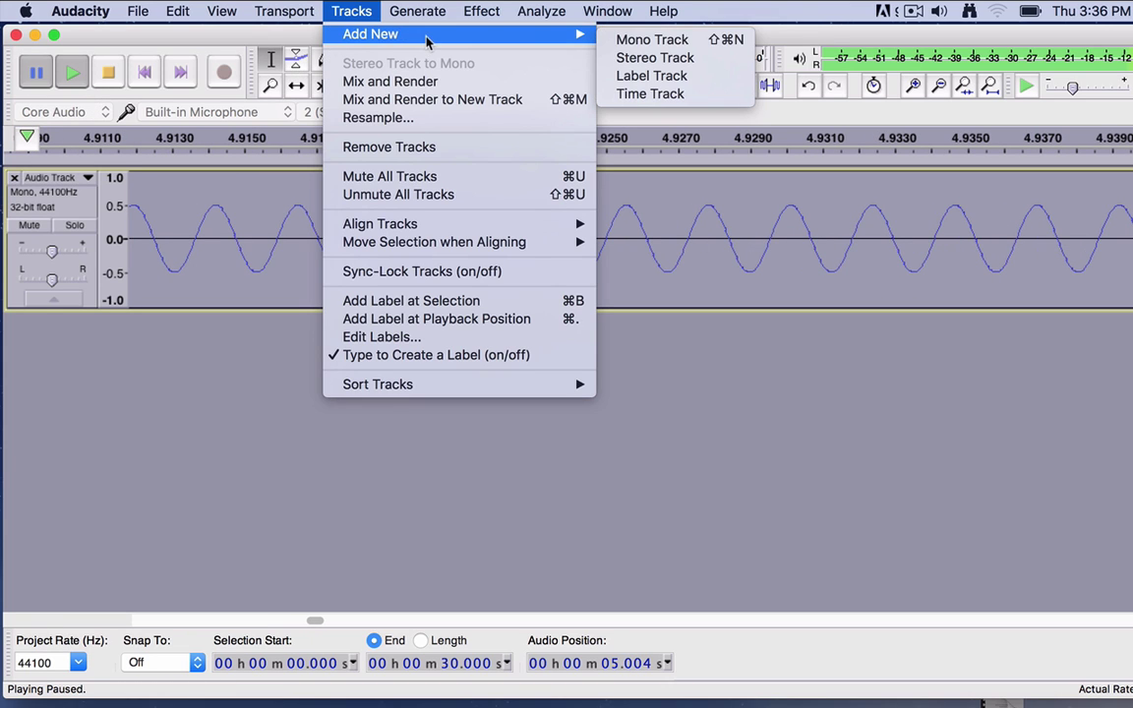
click(641, 39)
click(418, 11)
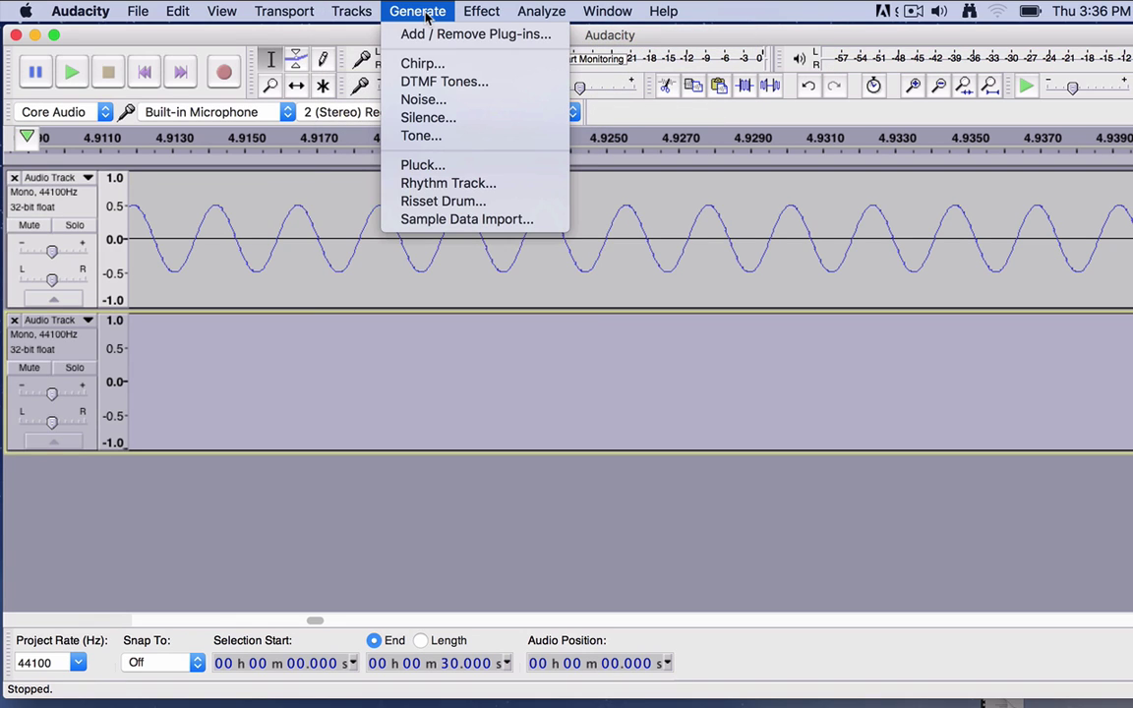
click(420, 136)
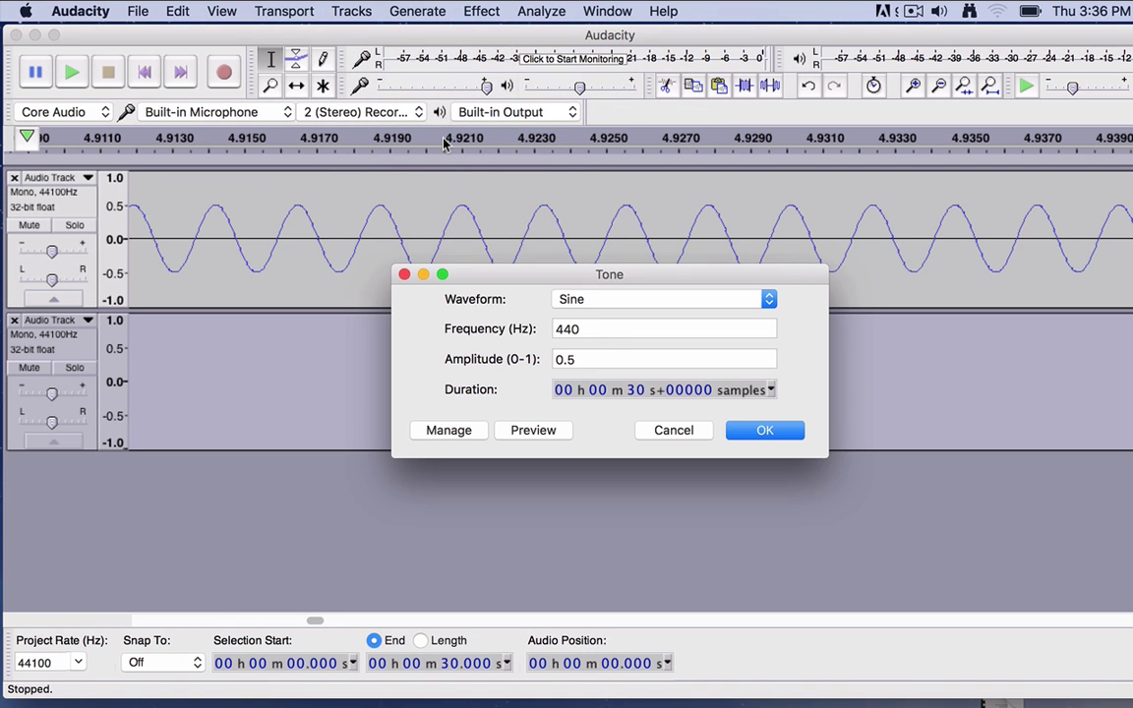
double_click(574, 332)
text(2)
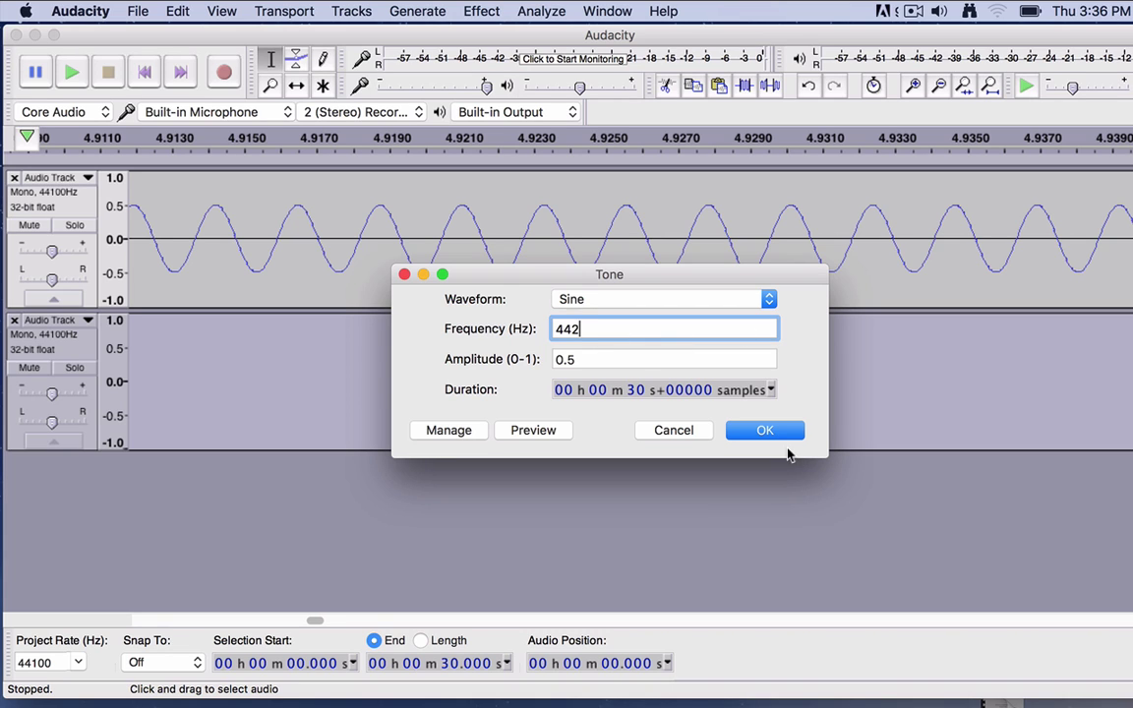
click(765, 432)
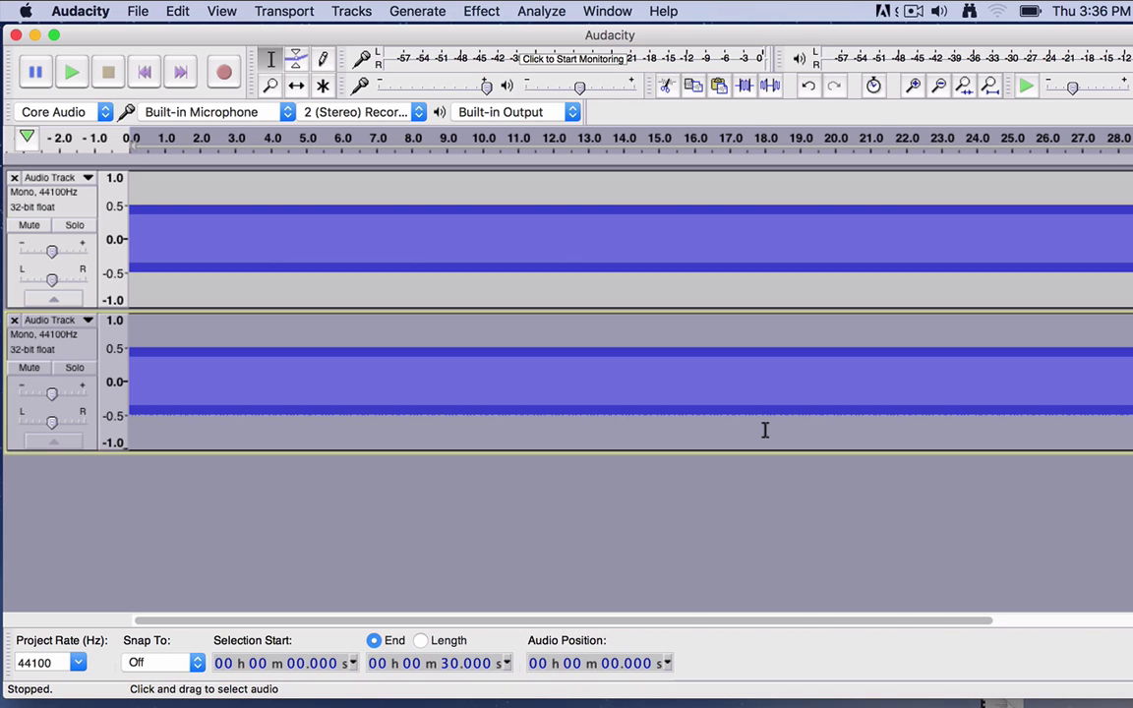
Step: Compare the individual wave cycles of the two tone tracks around the 15-second mark
click(913, 86)
click(913, 86)
click(913, 86)
click(912, 86)
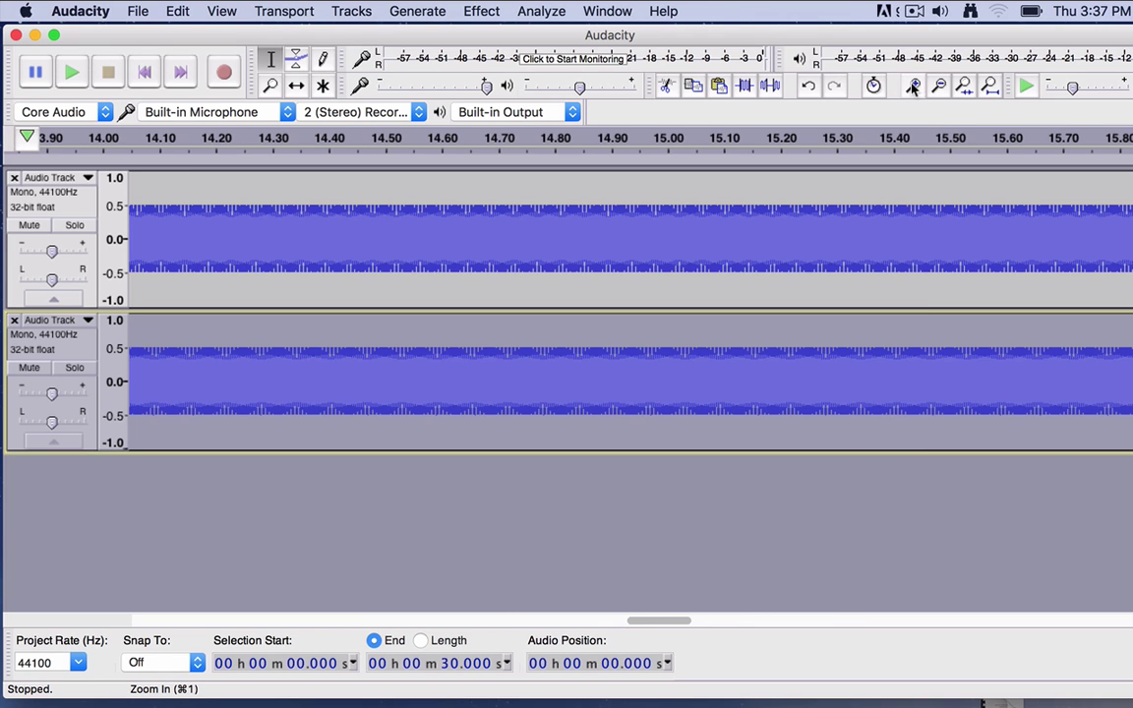
click(913, 87)
click(912, 86)
click(913, 86)
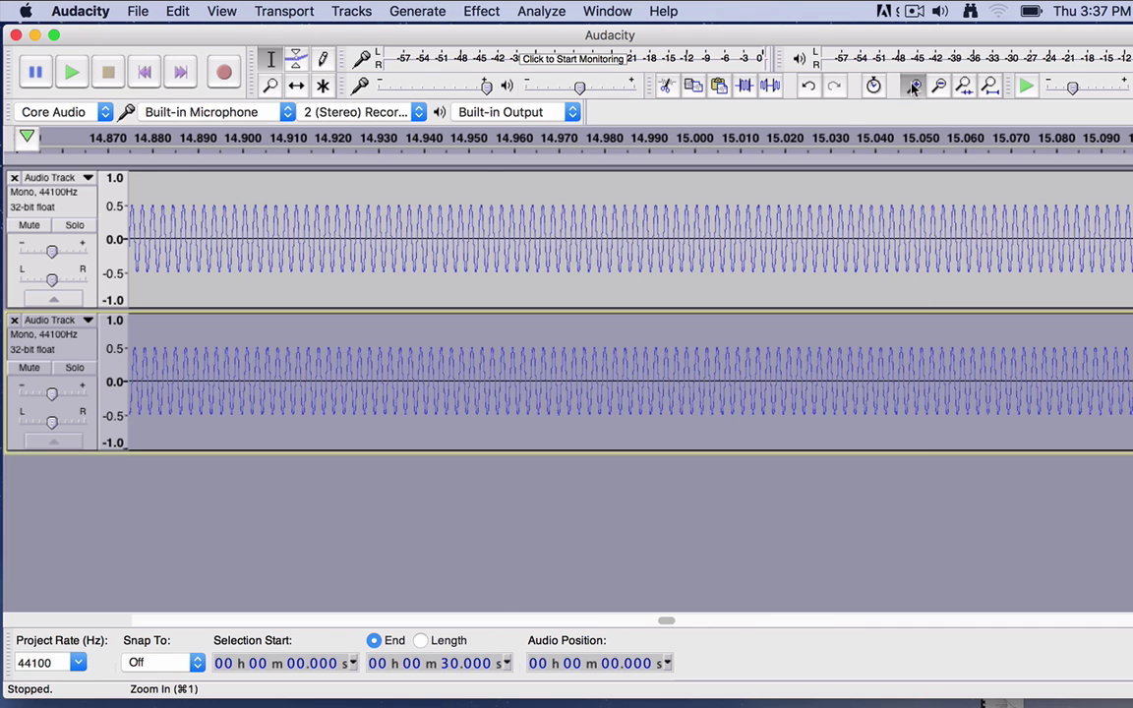
click(912, 86)
click(912, 86)
click(912, 86)
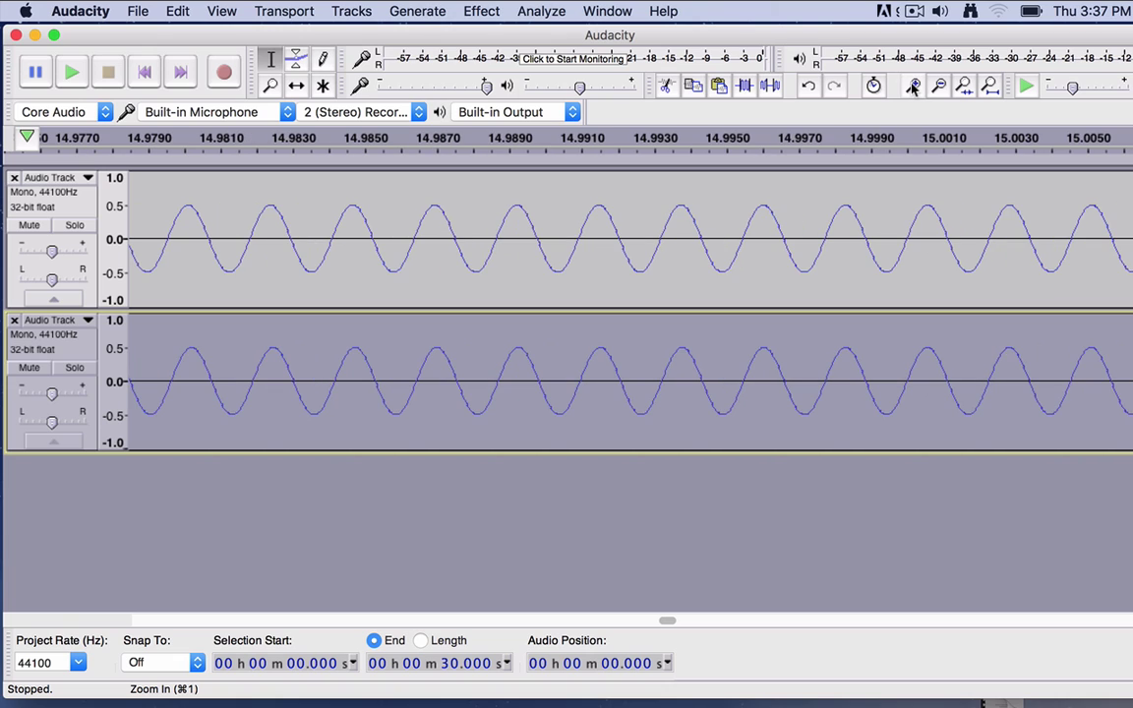
click(912, 87)
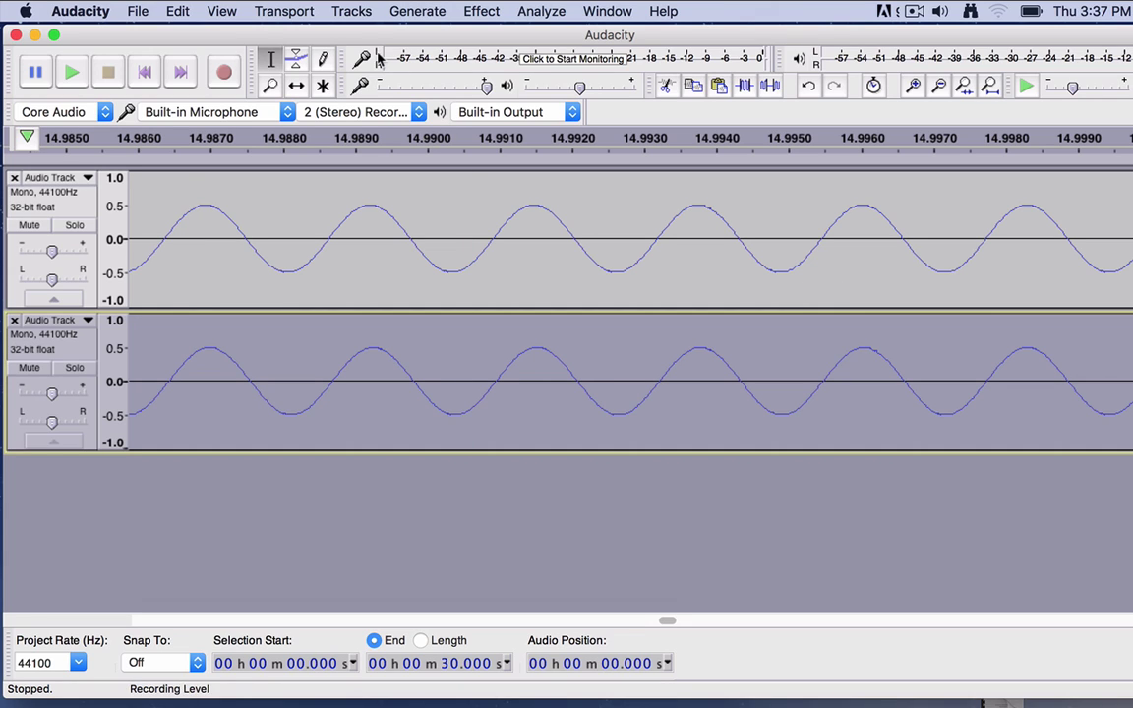
Step: Select both tone tracks and mix and render them to a new track
click(85, 208)
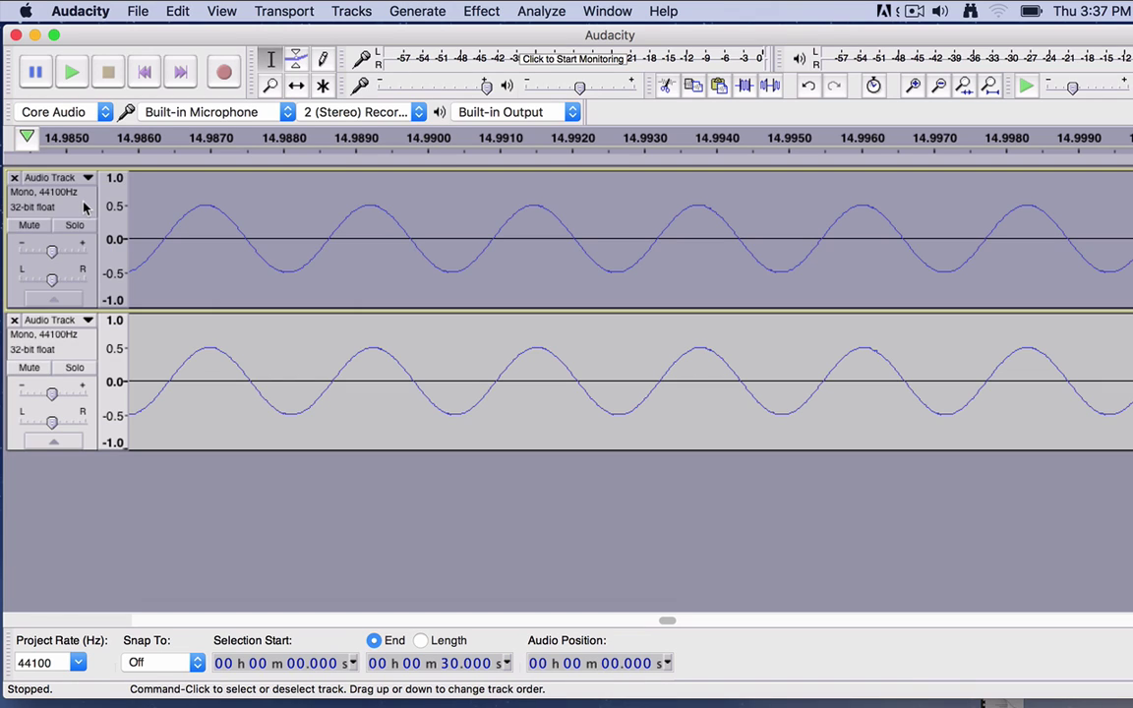
shift+click(84, 354)
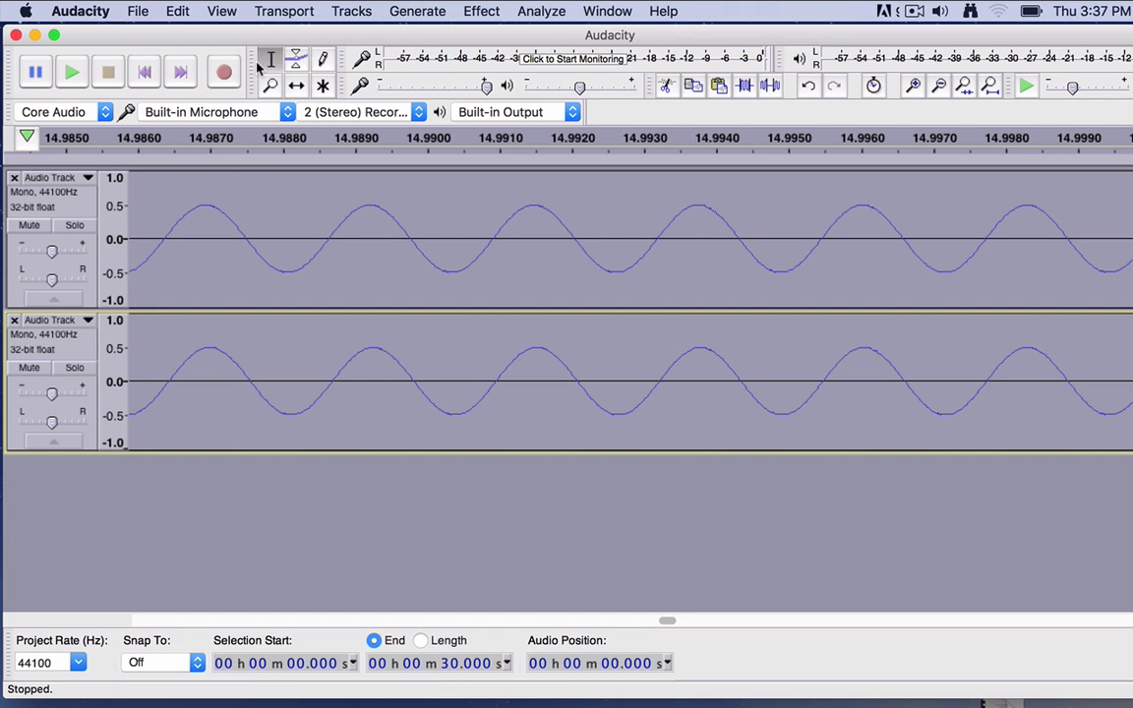
click(352, 12)
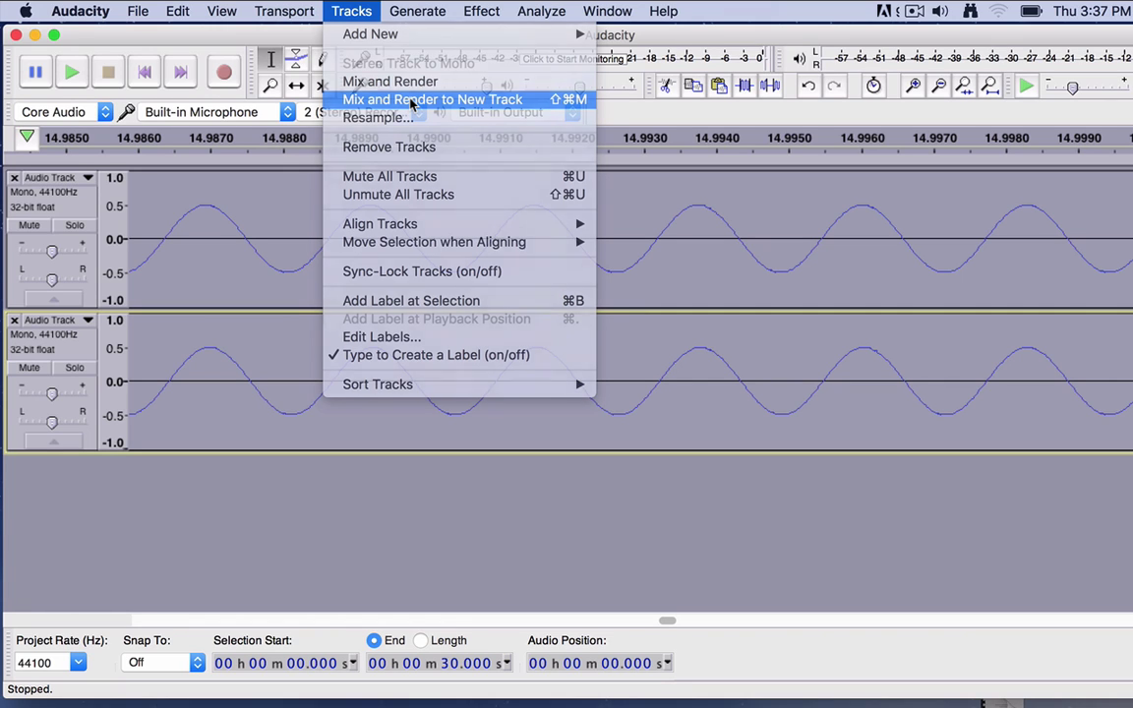
click(412, 101)
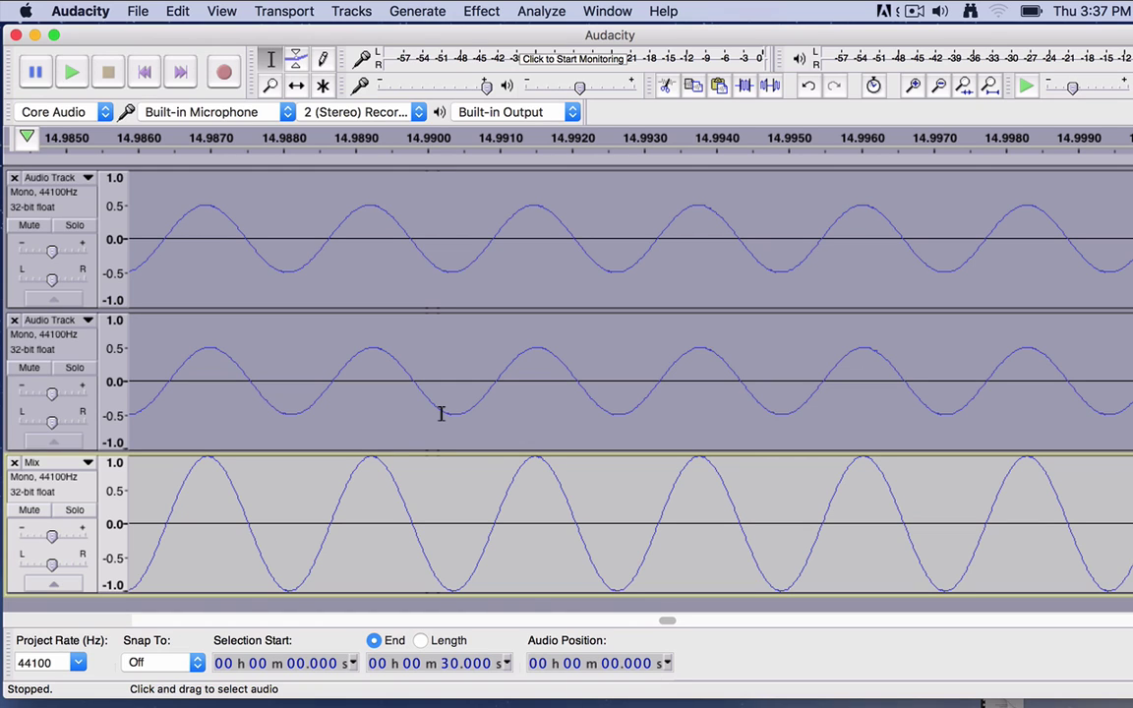
Step: Examine the amplitude envelope of the mixed track over a span of about two seconds around the 15-second mark
click(939, 87)
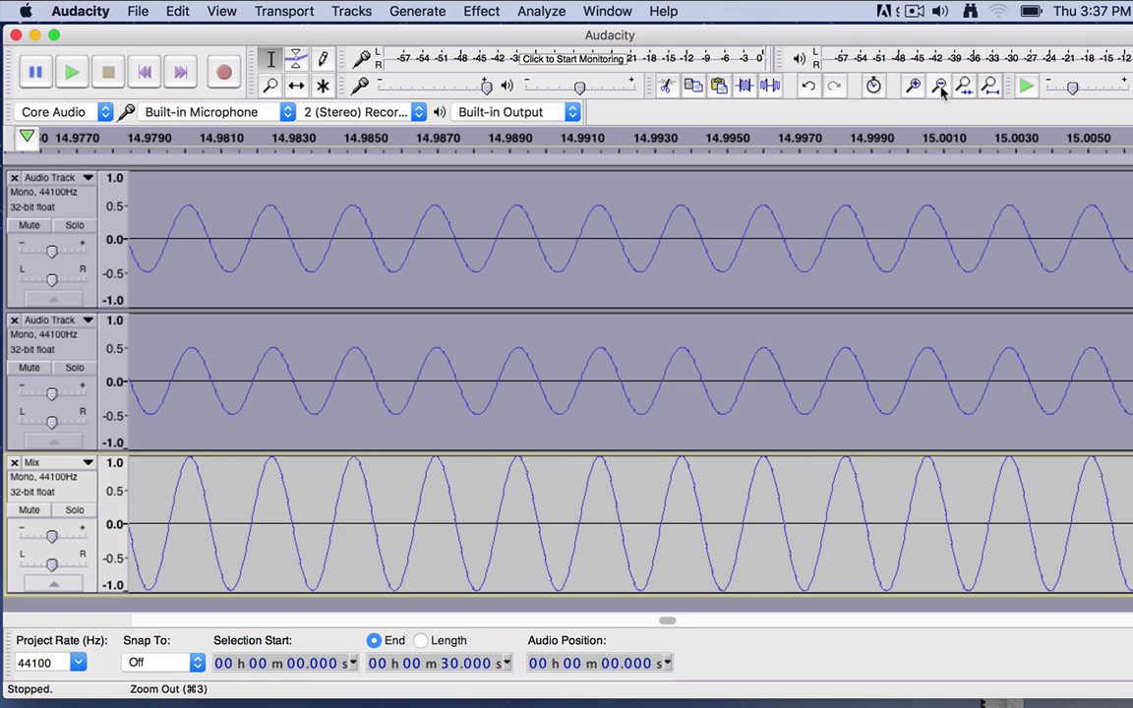
click(939, 88)
click(939, 88)
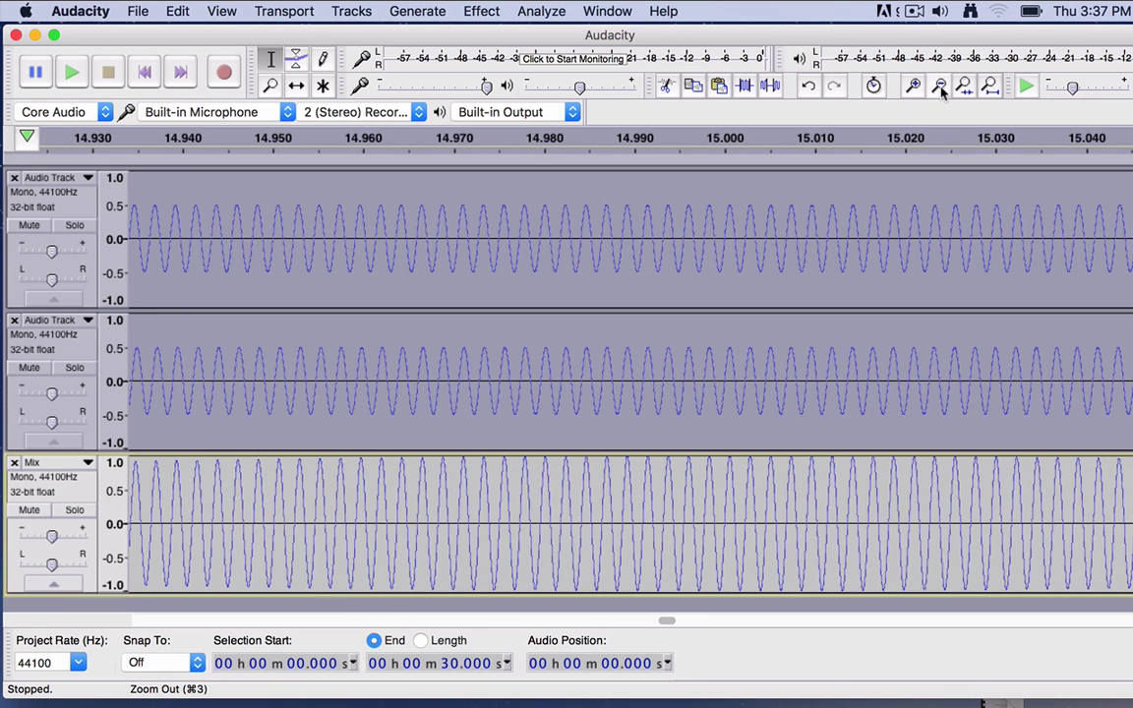
click(939, 88)
click(939, 88)
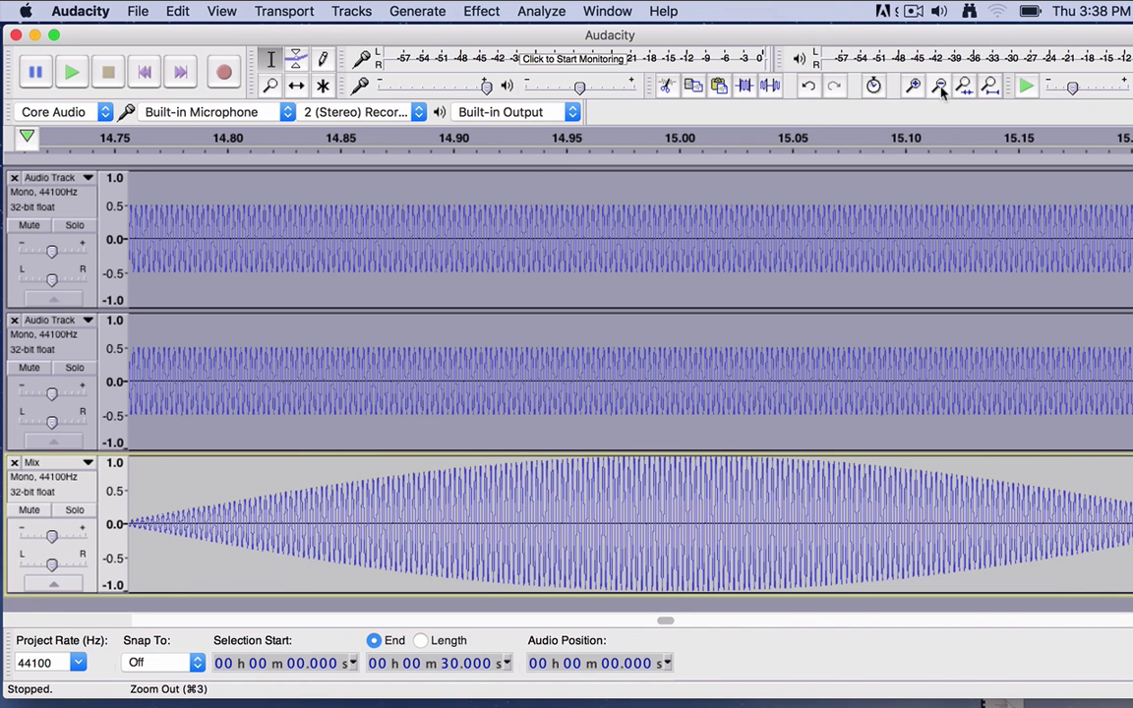
click(938, 88)
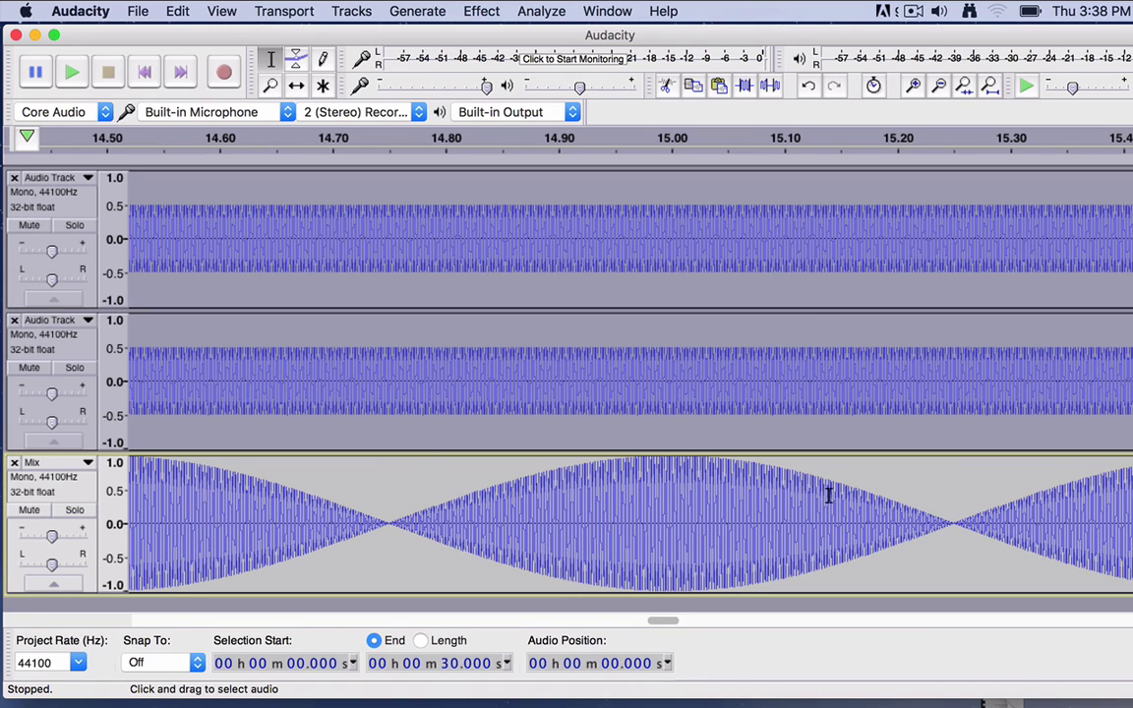
click(940, 87)
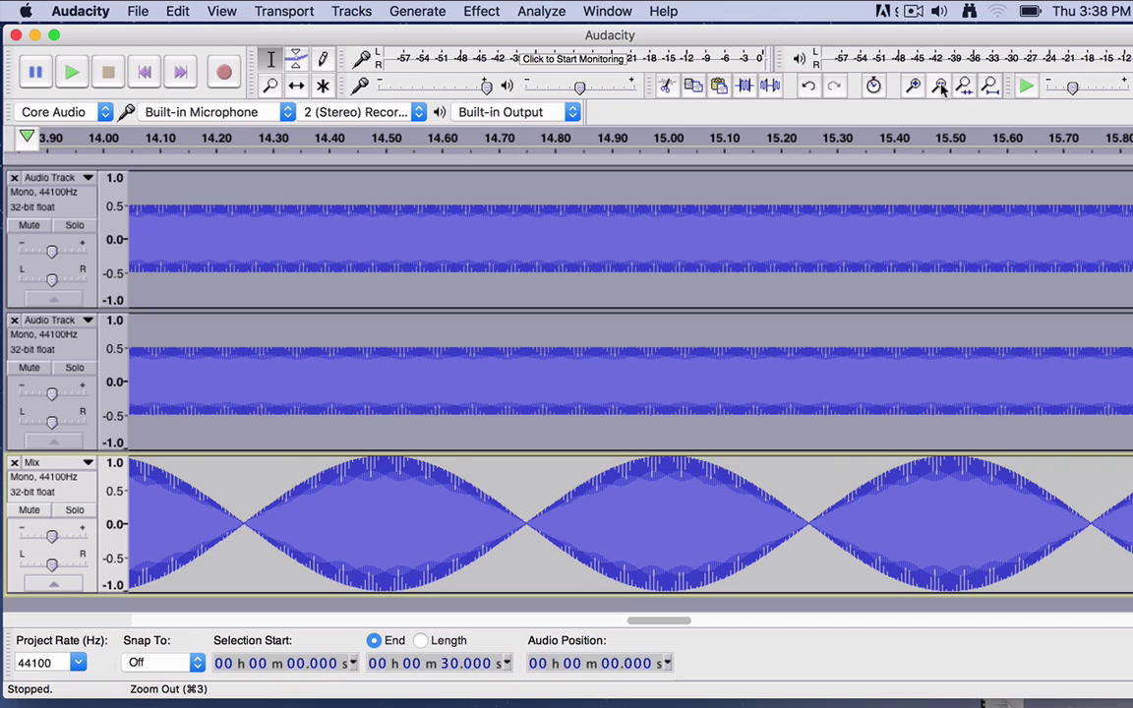
Step: Select the Mix track, play the audio from the start for about 9 seconds and pause playback
click(82, 492)
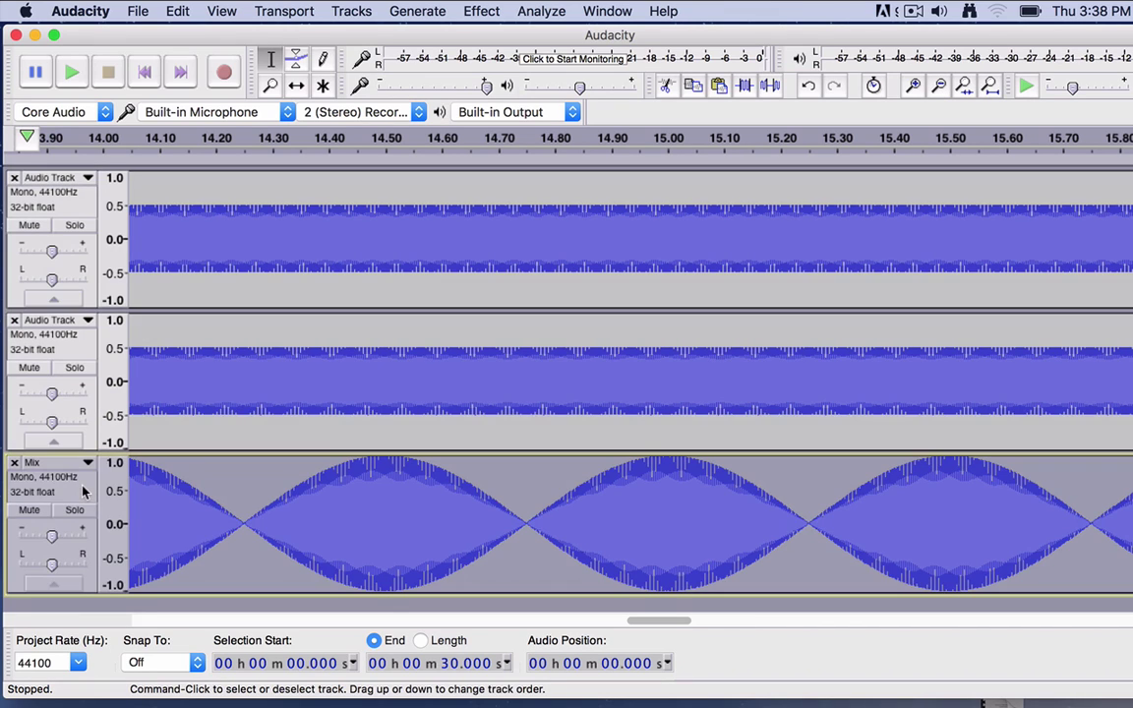
click(69, 74)
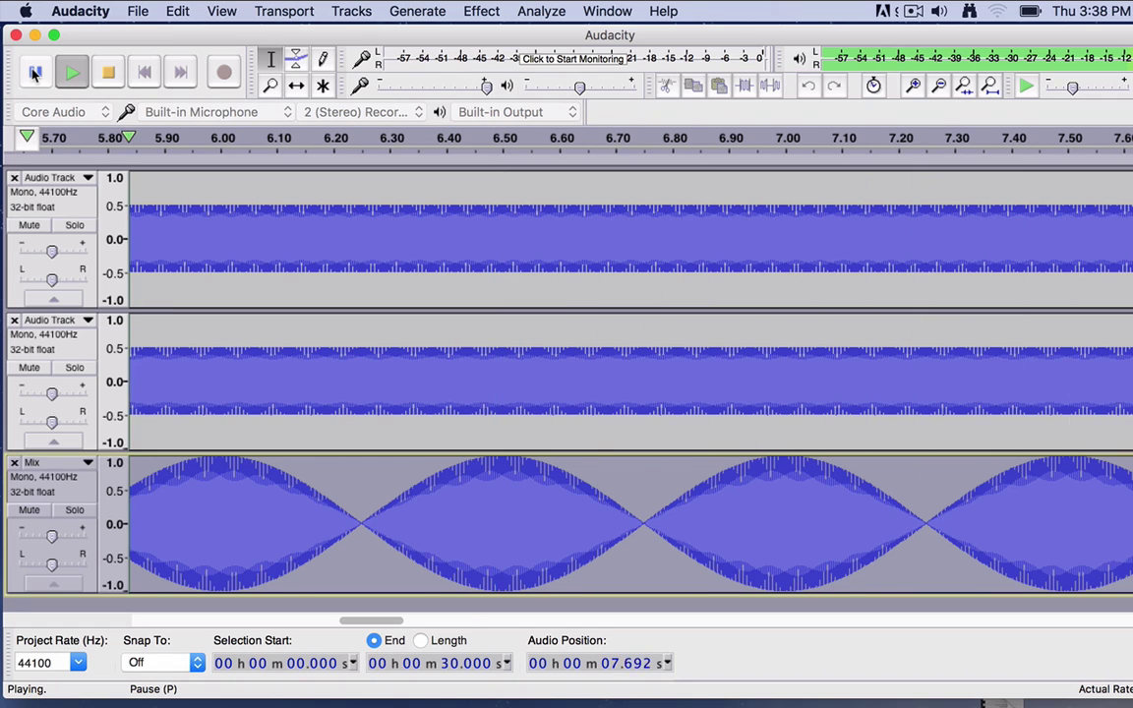
click(34, 74)
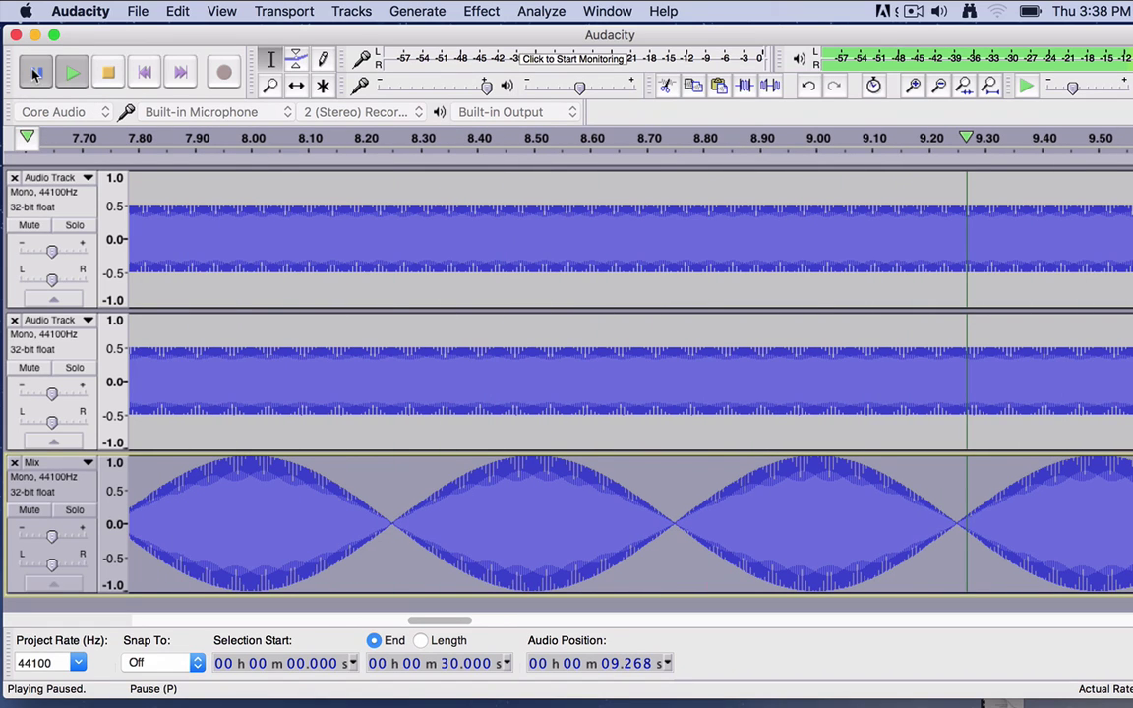